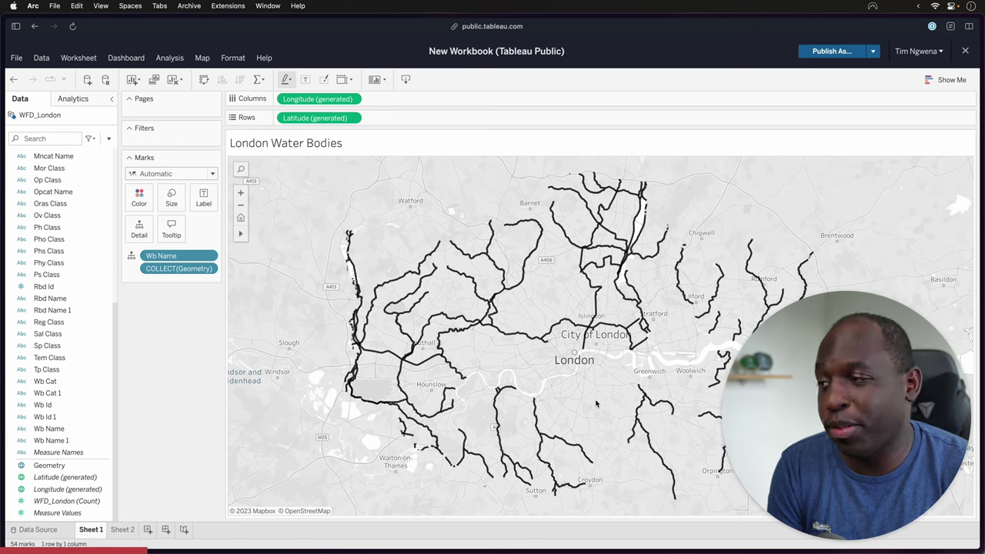
# Start a new calculated field from Geometry and move its editor over the map.
pyautogui.rightClick(50, 465)
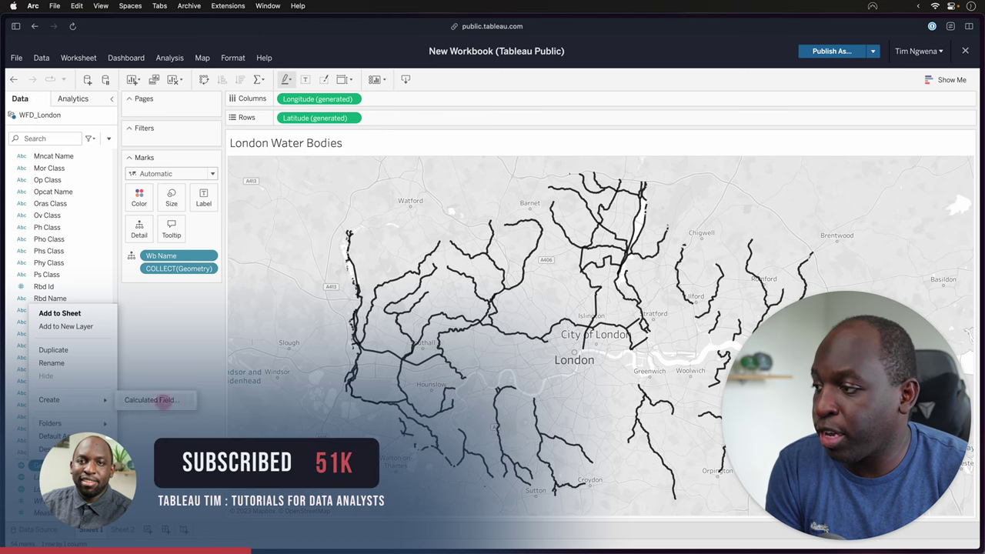
pyautogui.click(154, 400)
pyautogui.write('leng')
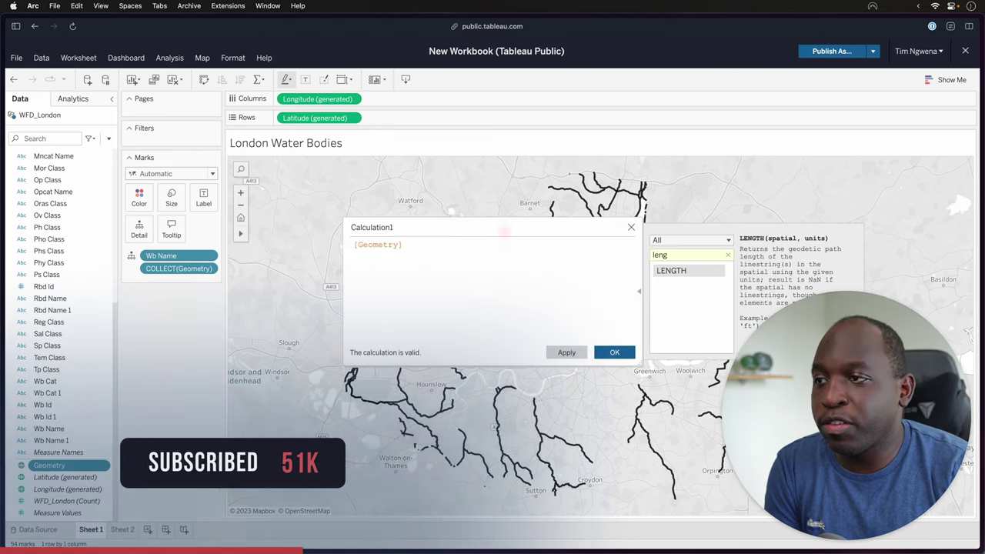
pyautogui.moveTo(497, 228); pyautogui.dragTo(340, 171)
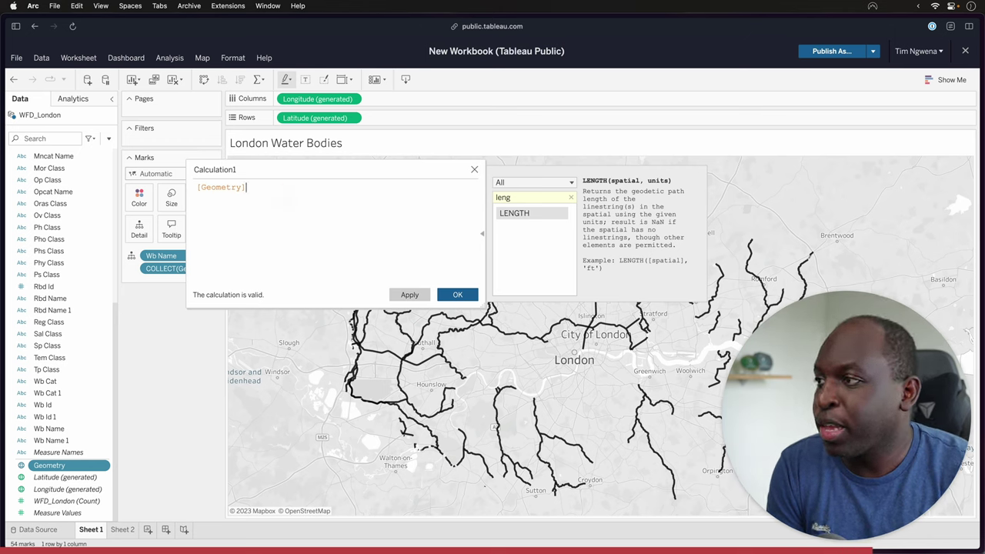
# Write the formula LENGTH([Geometry], 'mi') in the calculation editor.
pyautogui.doubleClick(235, 187)
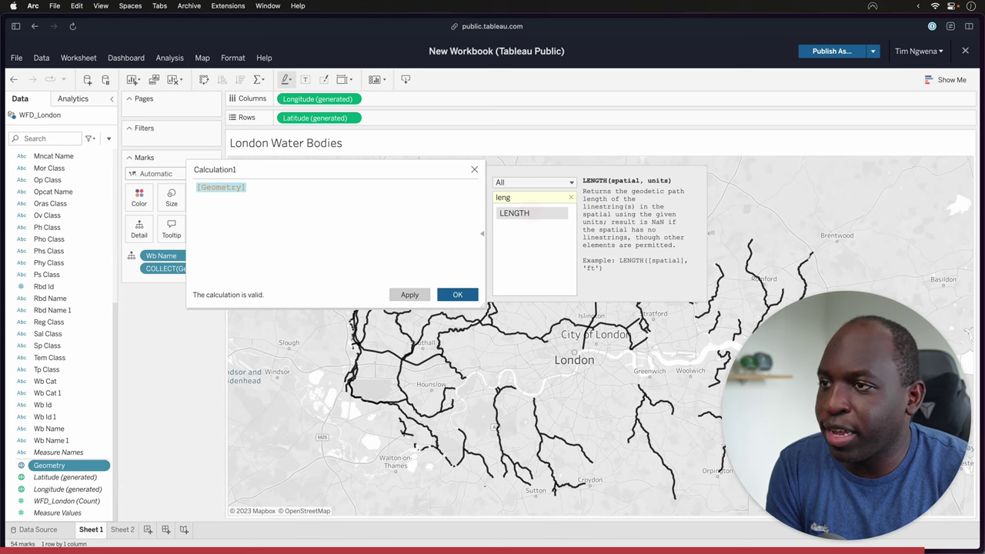
pyautogui.doubleClick(523, 213)
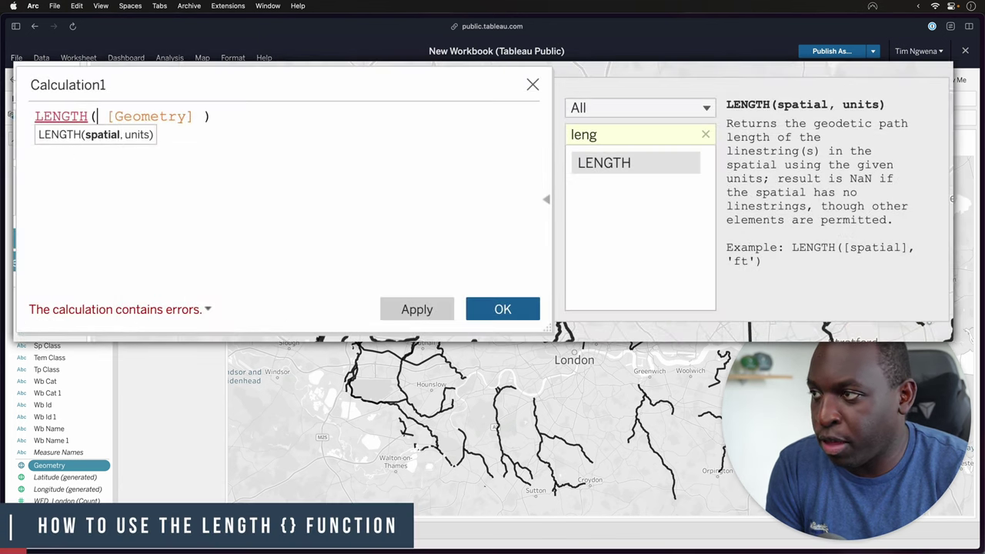
pyautogui.click(195, 116)
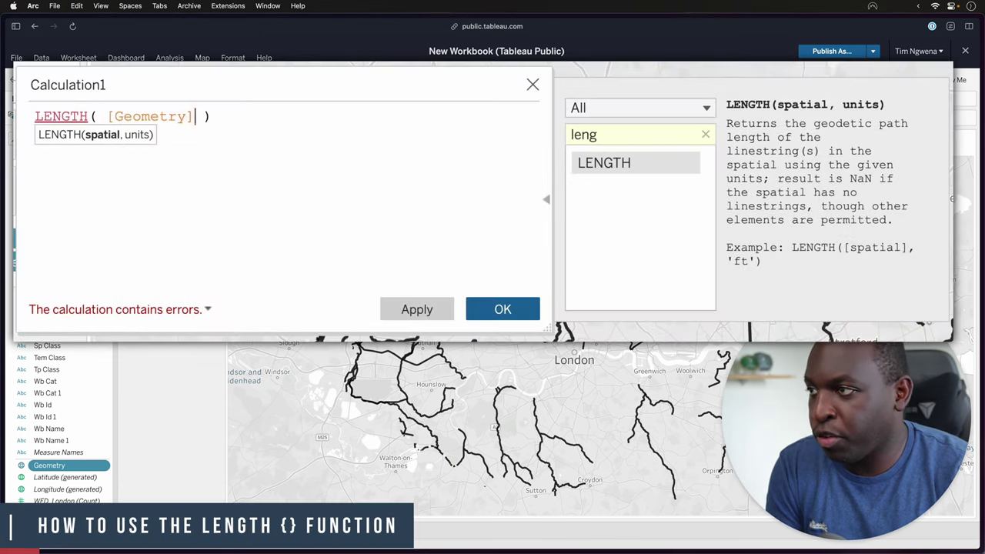
pyautogui.write(', ')
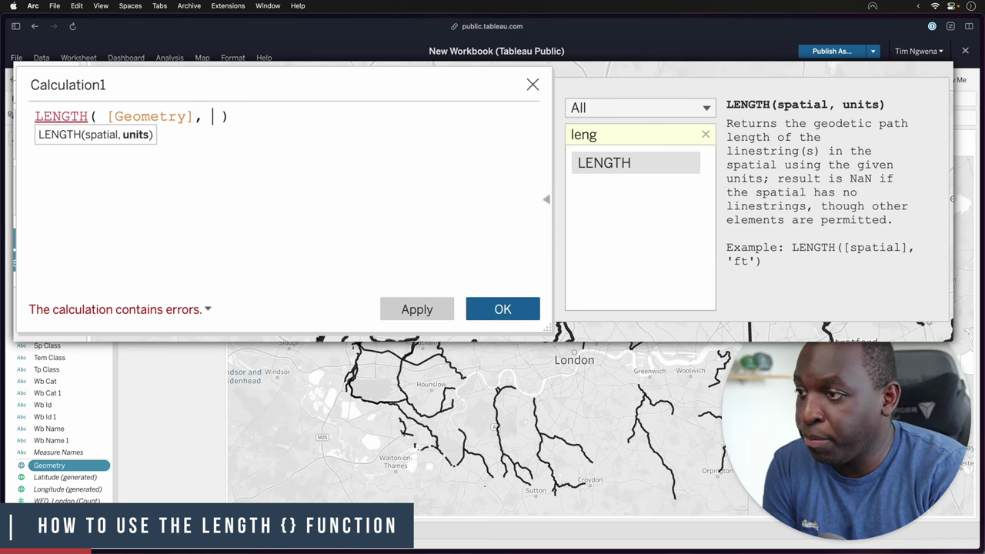
pyautogui.write("''")
pyautogui.press('Left')
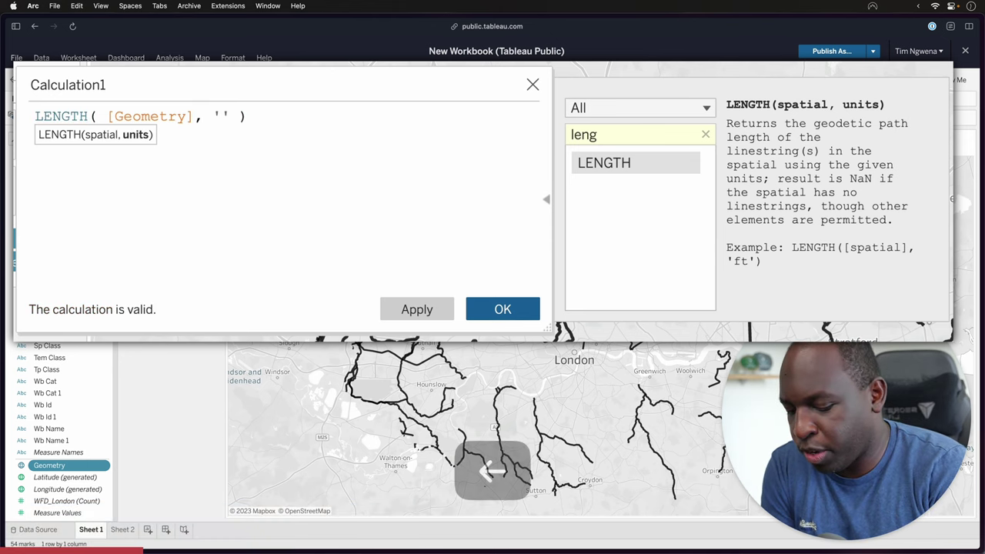
pyautogui.write('mi')
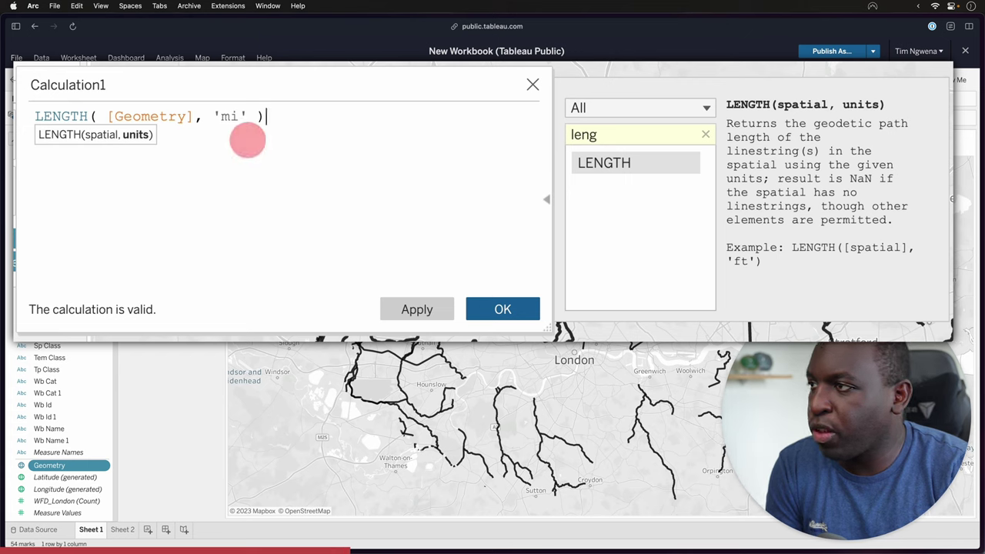
# Rename the calculation to Length and apply it.
pyautogui.click(68, 85)
pyautogui.doubleClick(68, 85)
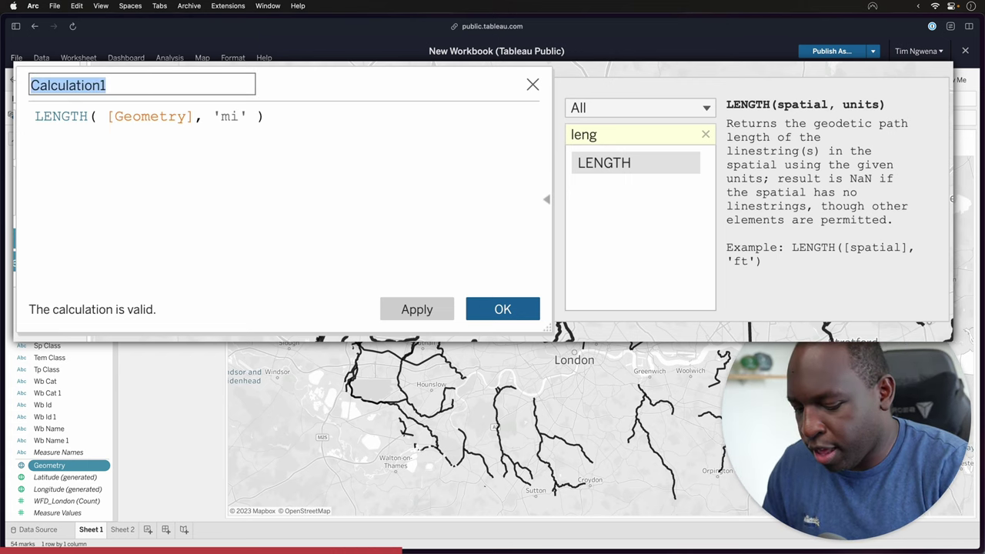
pyautogui.write('Lenght')
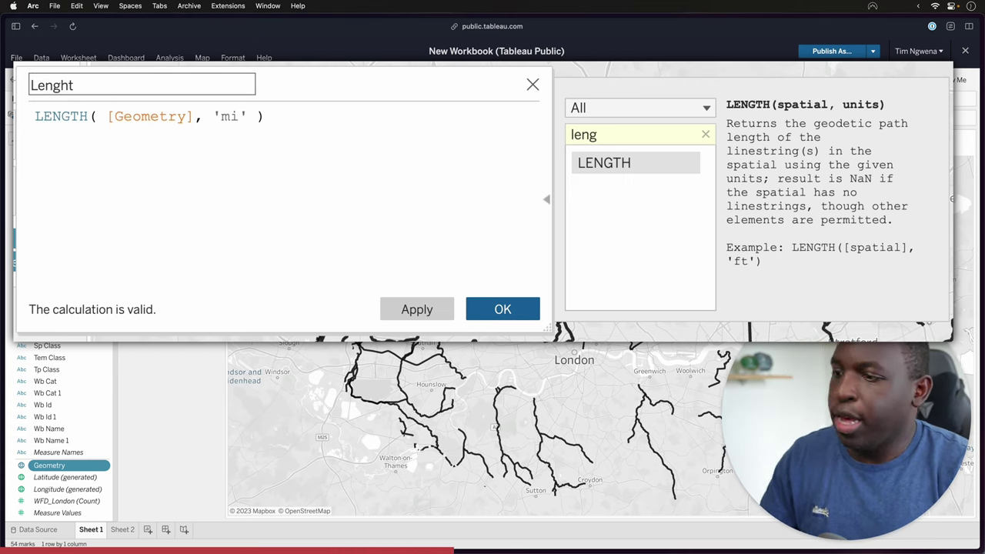
pyautogui.press('BackSpace')
pyautogui.press('BackSpace')
pyautogui.write('t')
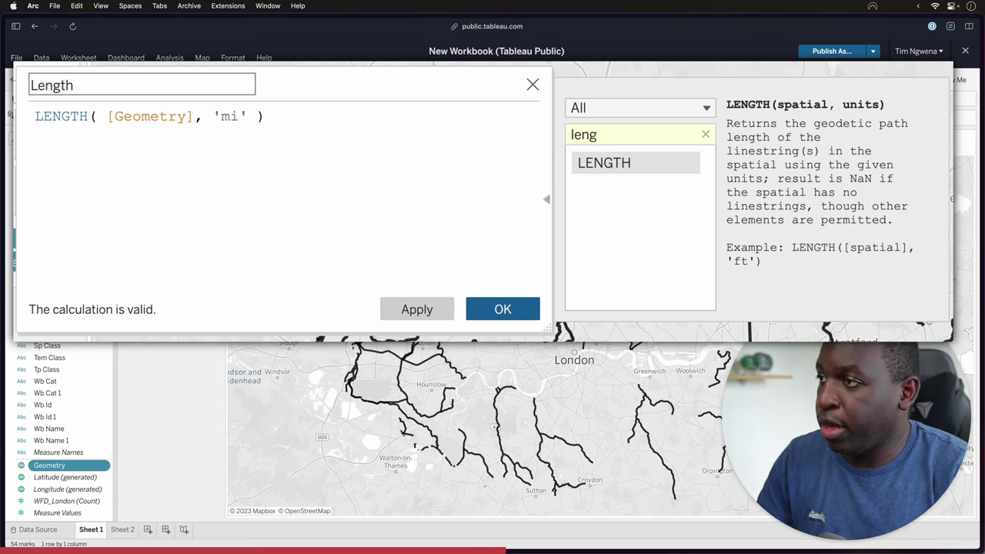
pyautogui.click(138, 206)
pyautogui.click(416, 308)
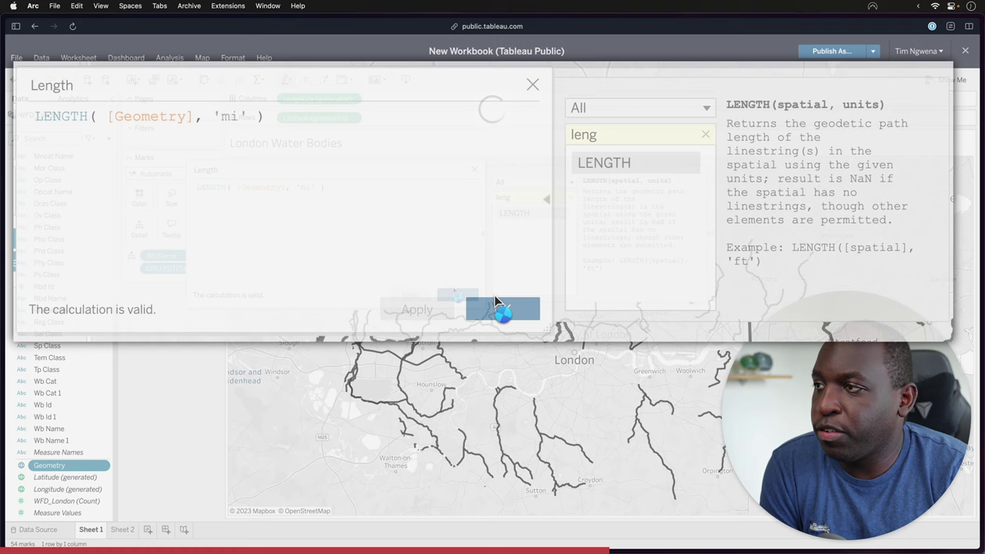
# Save Length, label each water body on the map with it, then go to Sheet 2.
pyautogui.click(498, 306)
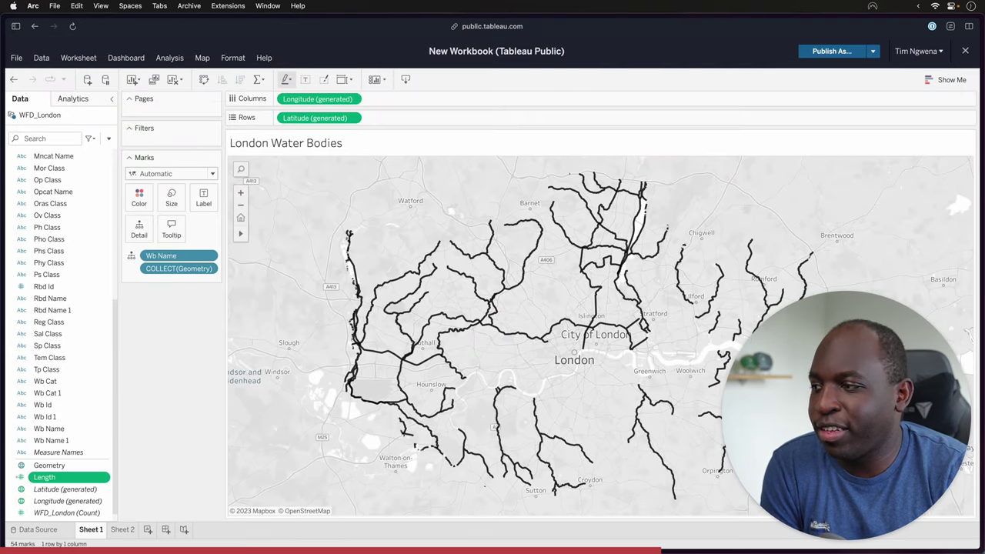
pyautogui.moveTo(45, 477)
pyautogui.mouseDown()
pyautogui.moveTo(145, 349)
pyautogui.moveTo(201, 196)
pyautogui.mouseUp()
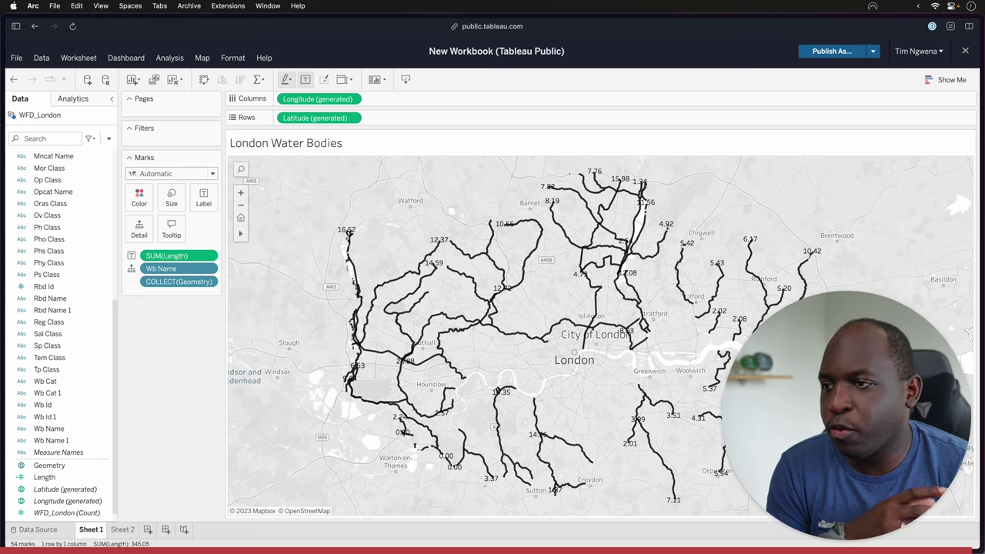
pyautogui.click(123, 529)
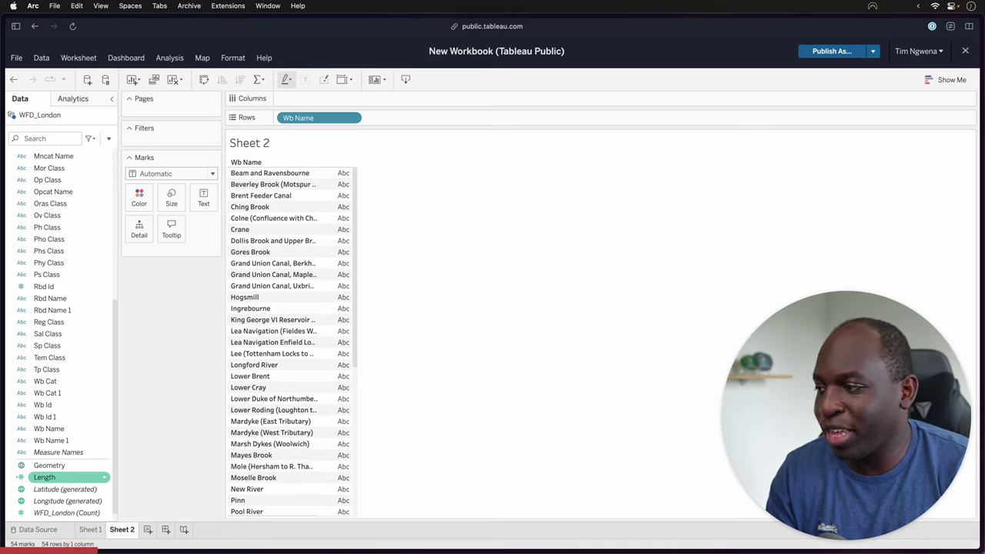
# Plot Length as bars per water body, sorted longest first.
pyautogui.moveTo(44, 477); pyautogui.dragTo(316, 99)
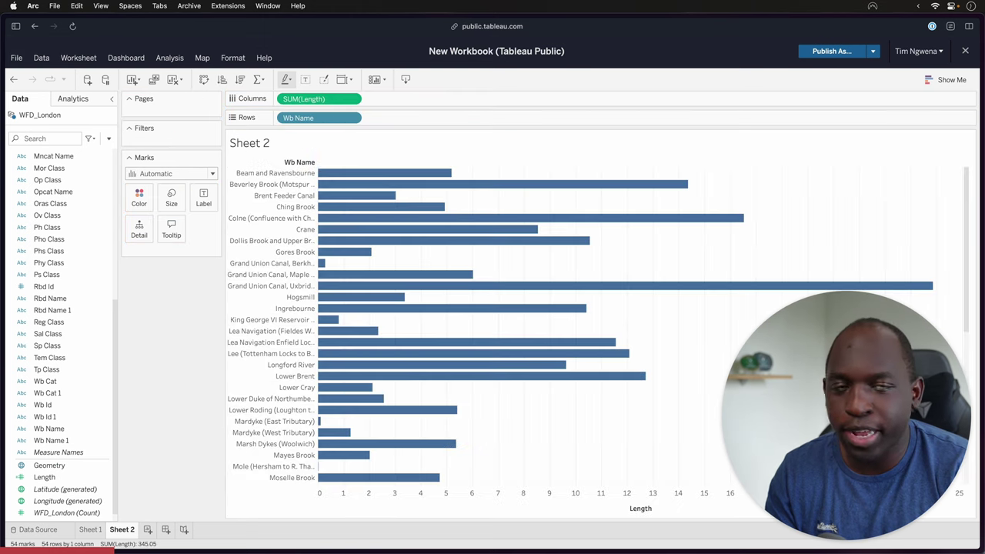
pyautogui.click(655, 508)
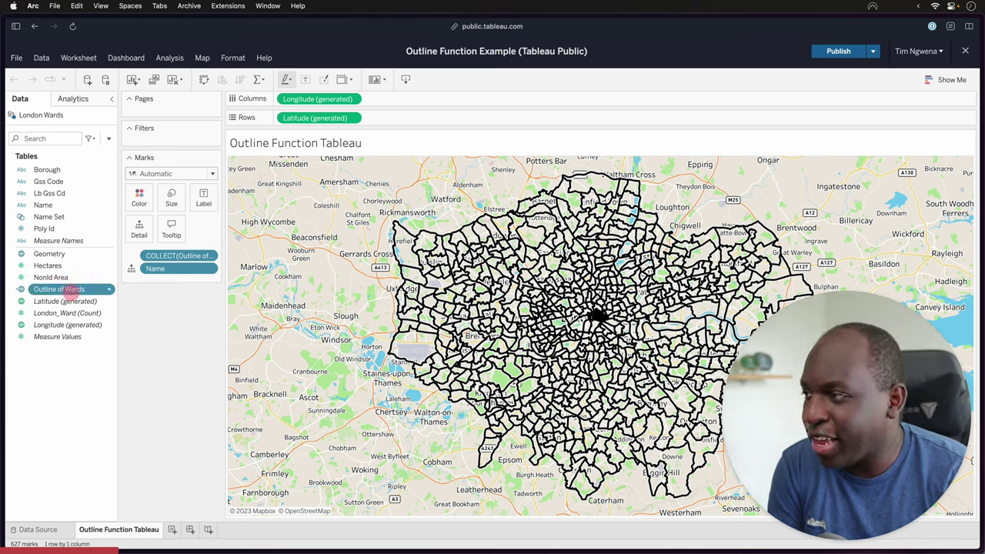
# Create a calculated field from Outline of Wards reading LENGTH([Outline of Wards],'km').
pyautogui.rightClick(46, 289)
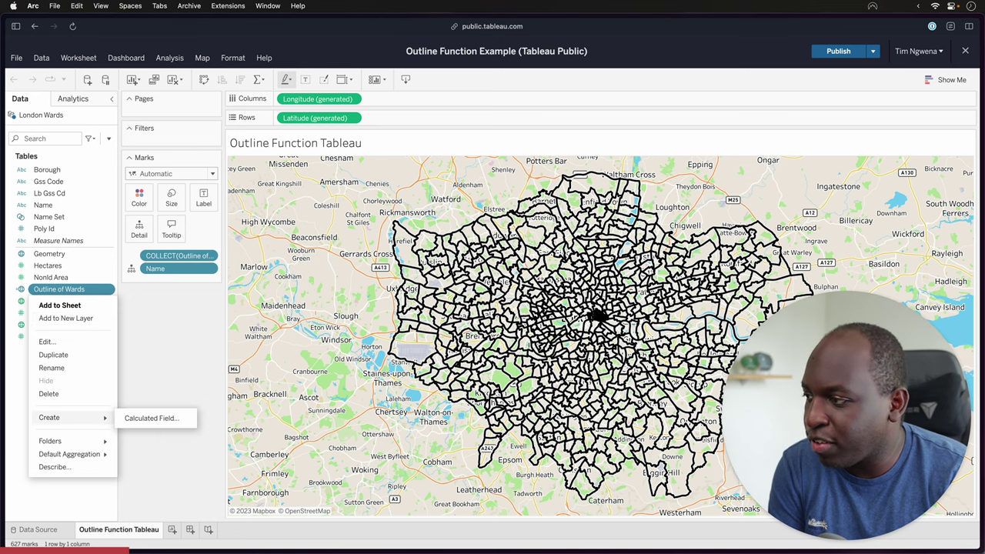
pyautogui.click(154, 417)
pyautogui.moveTo(260, 117); pyautogui.dragTo(58, 117)
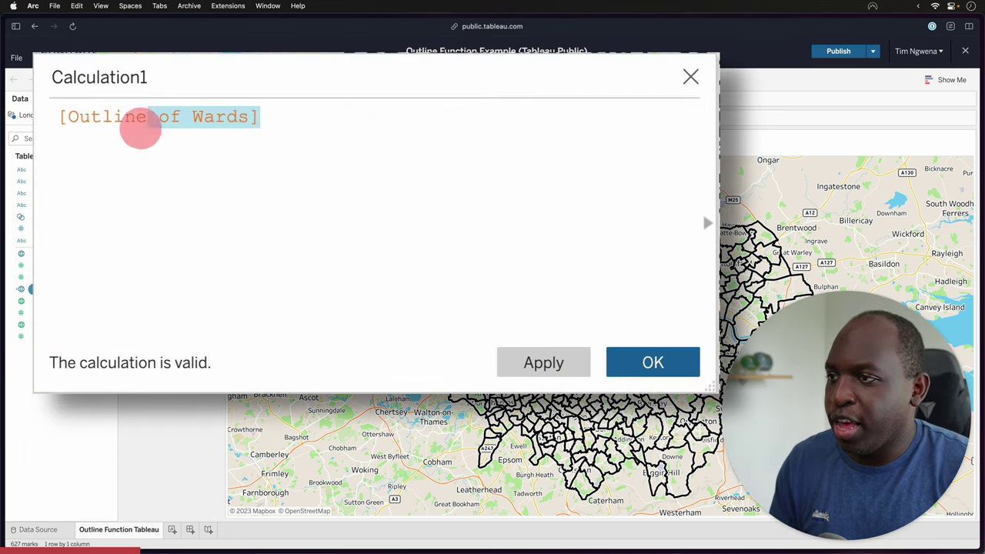
pyautogui.click(707, 223)
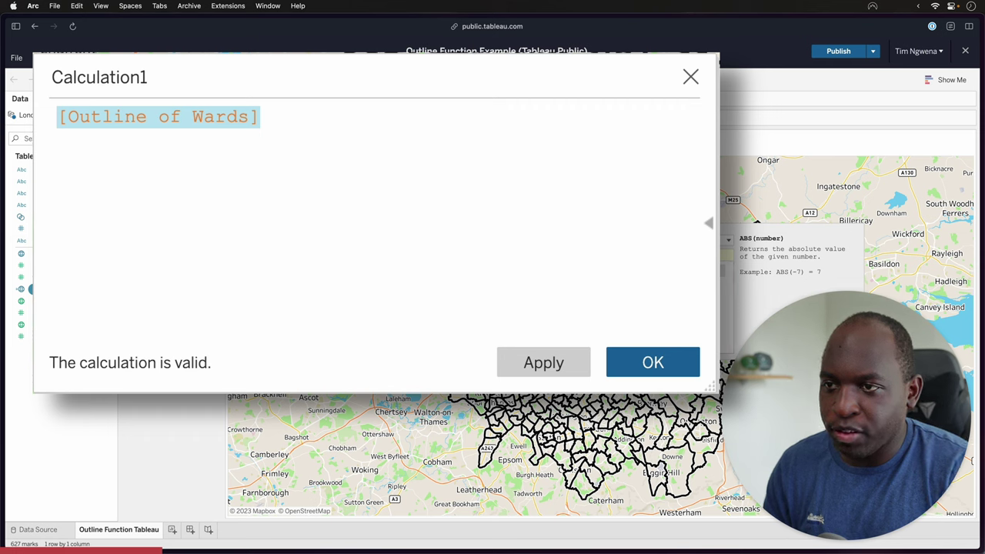
pyautogui.write('len')
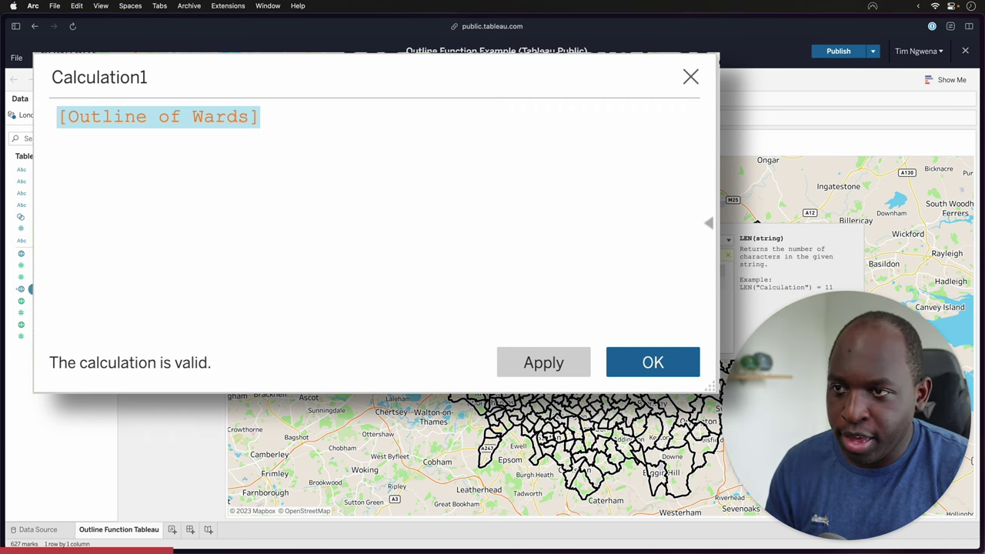
pyautogui.press('Down')
pyautogui.press('Return')
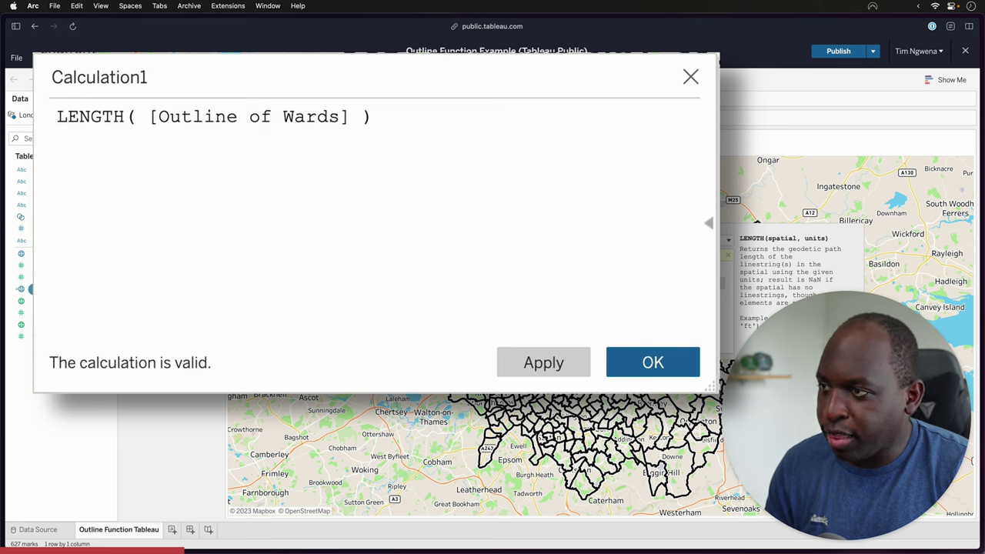
pyautogui.click(350, 117)
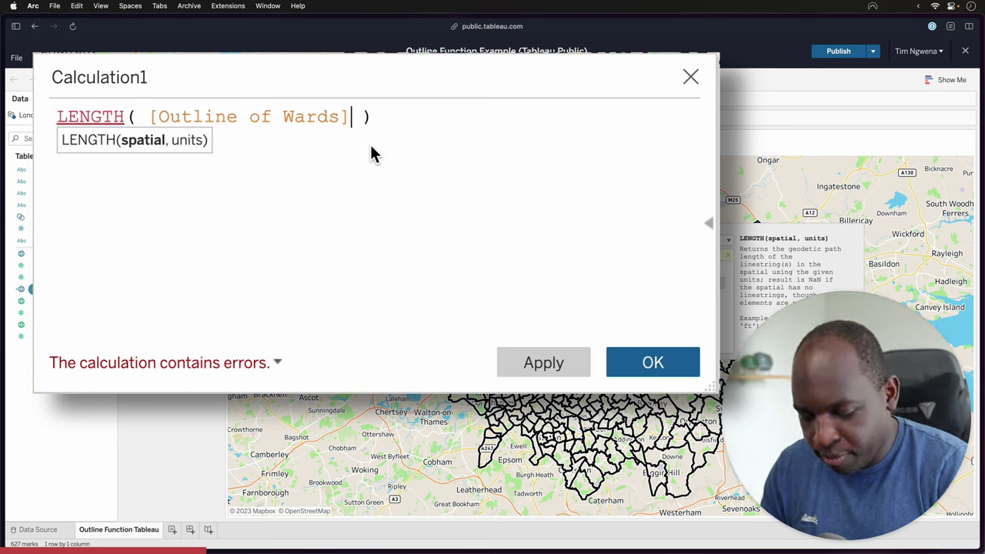
pyautogui.write(",''")
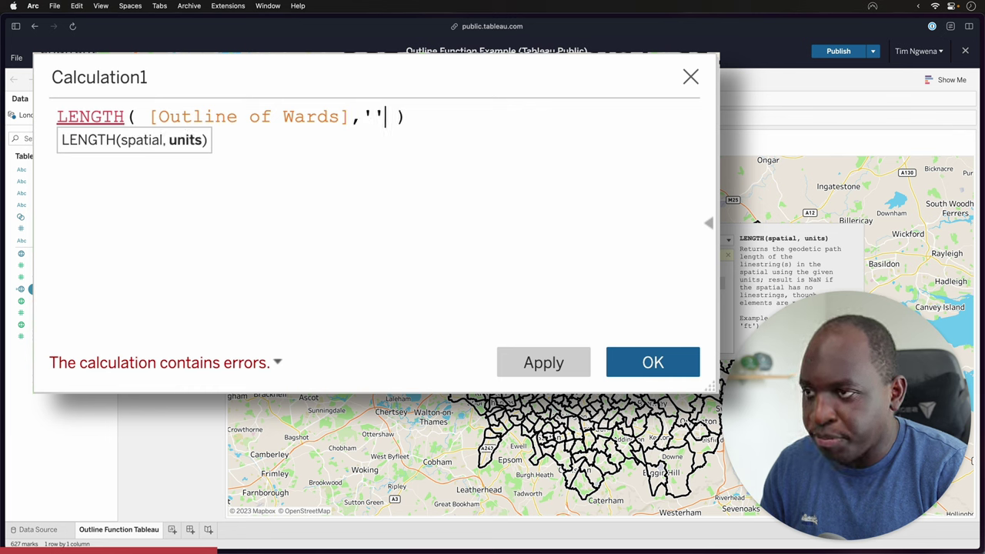
pyautogui.press('Left')
pyautogui.write('km')
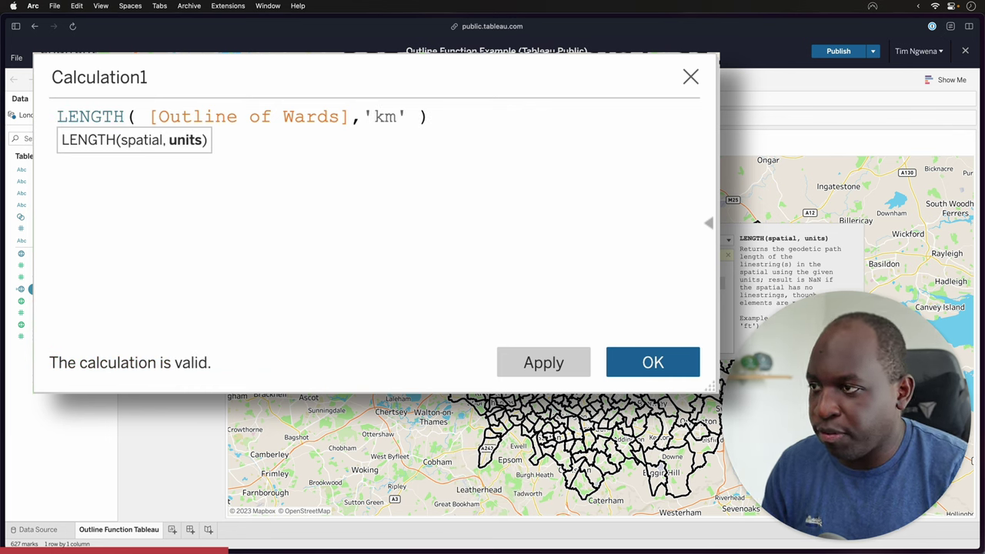
# Name the calculation 'Outline length in Km', fix the spelling typo, then apply and save it.
pyautogui.doubleClick(154, 74)
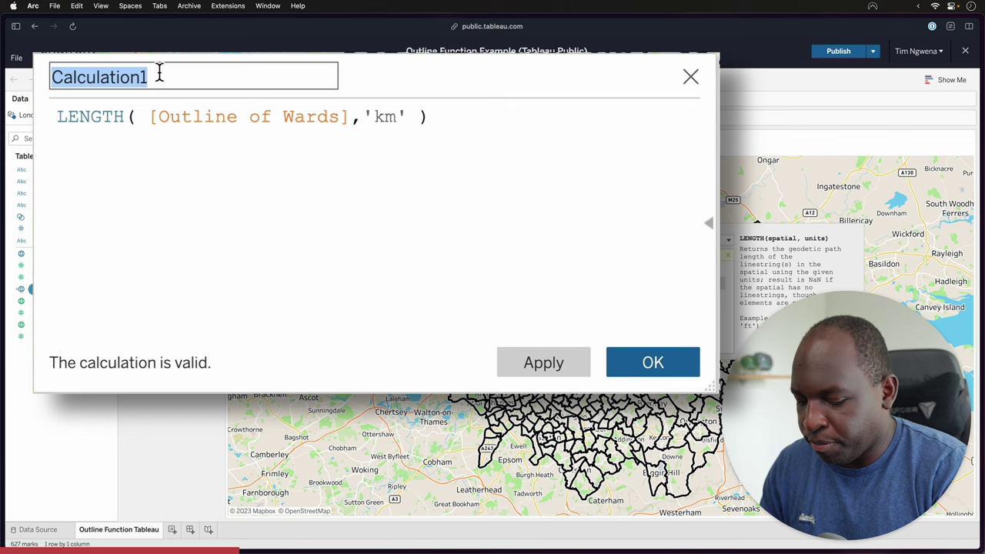
pyautogui.write('Outline len')
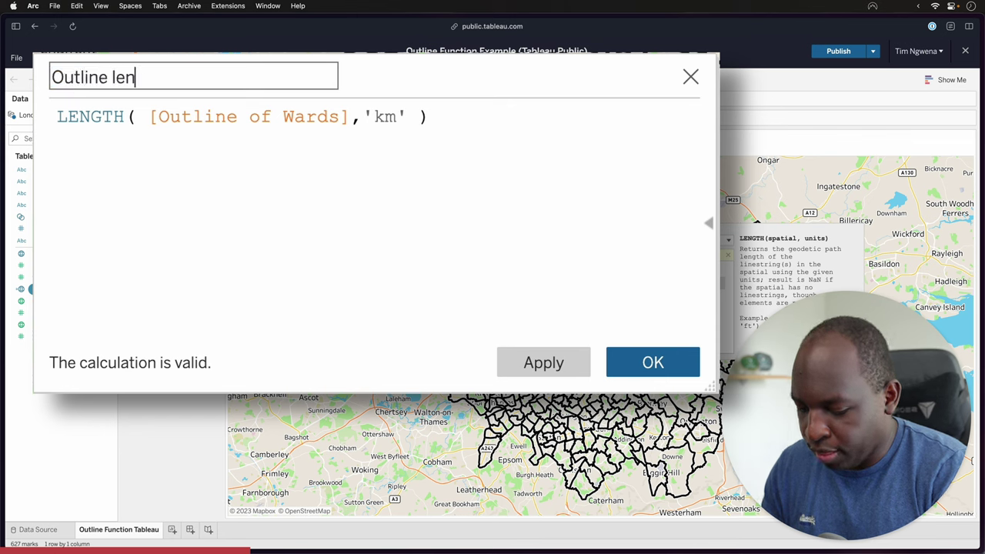
pyautogui.write('ght in Km')
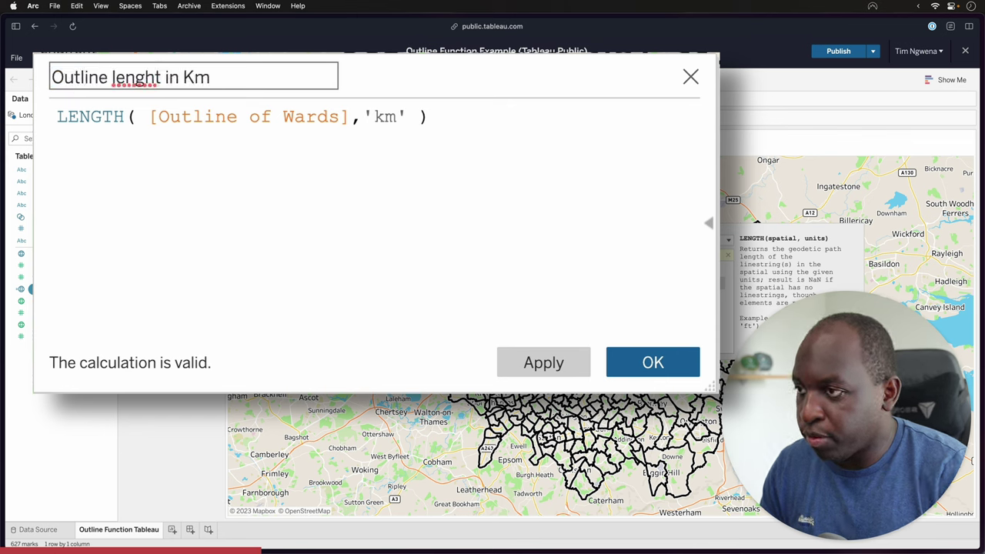
pyautogui.click(136, 77)
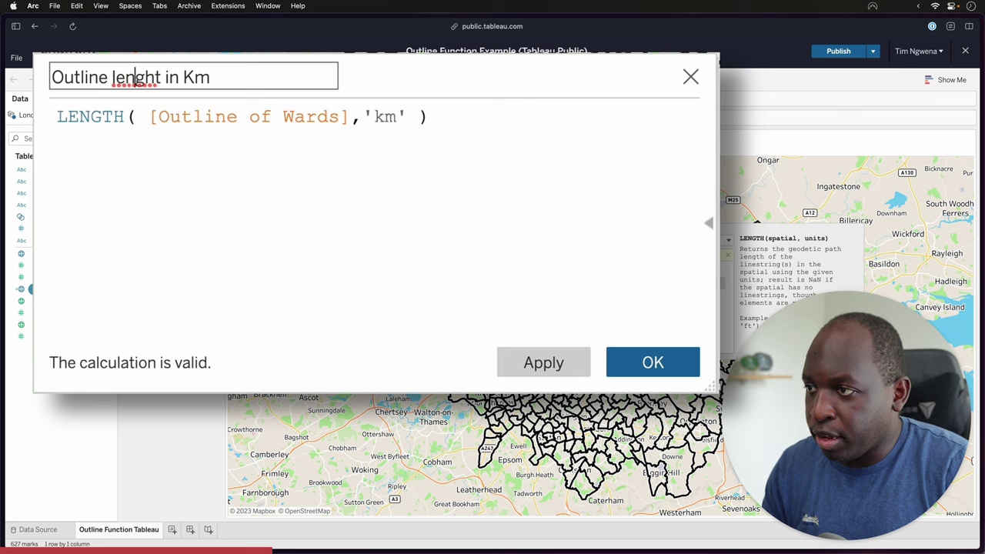
pyautogui.click(143, 77)
pyautogui.press('Delete')
pyautogui.press('Right')
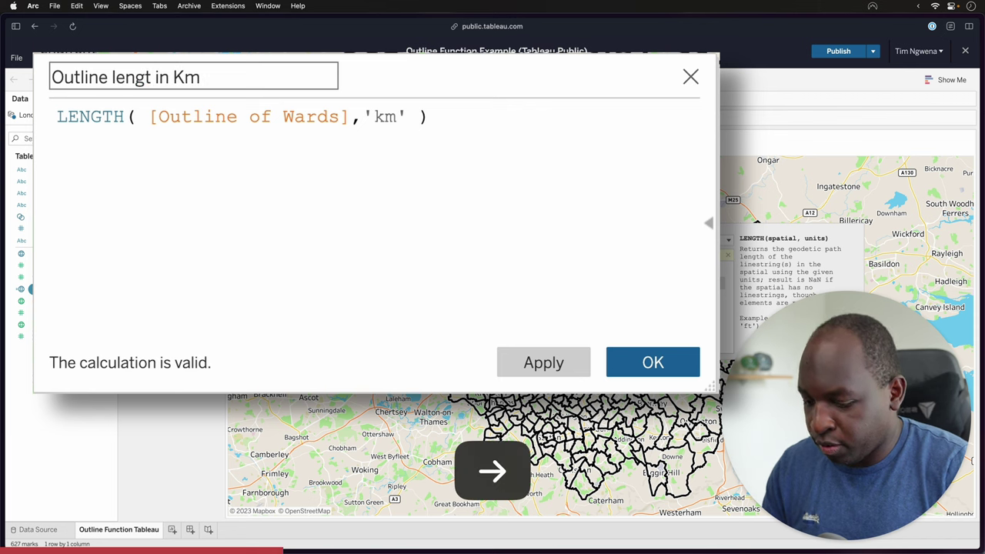
pyautogui.write('h')
pyautogui.click(230, 271)
pyautogui.click(544, 362)
pyautogui.click(652, 362)
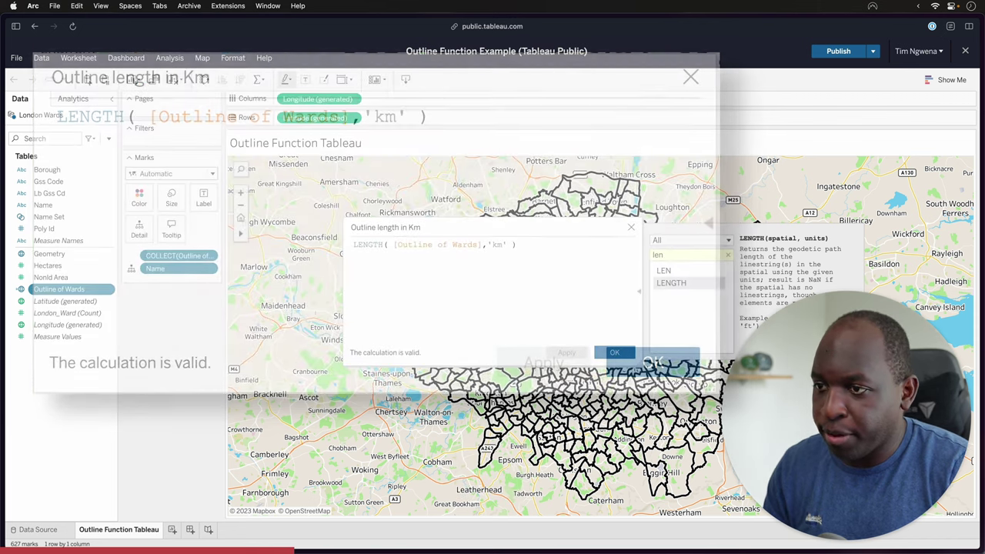
pyautogui.click(615, 353)
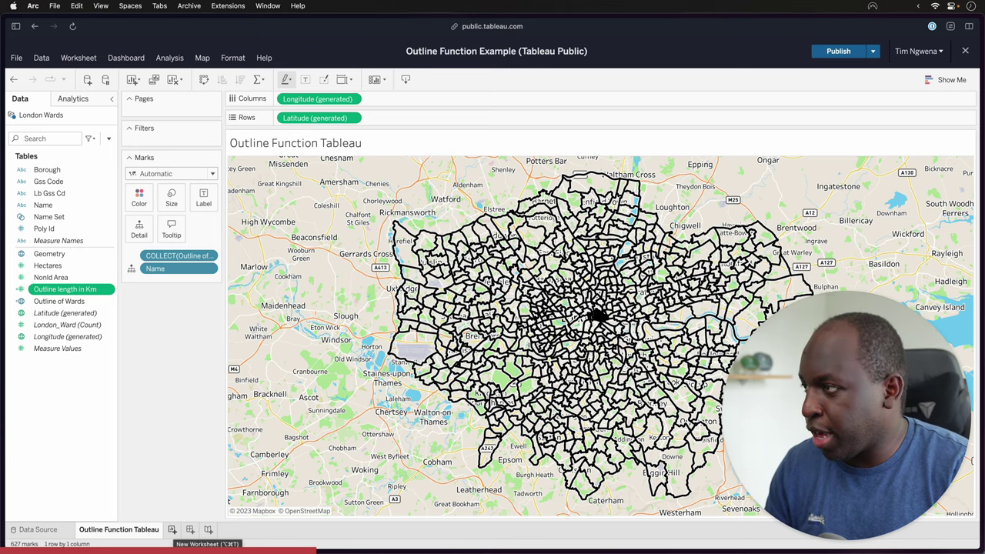
# On a new worksheet, list ward Names as rows with Outline length in Km bars.
pyautogui.click(172, 529)
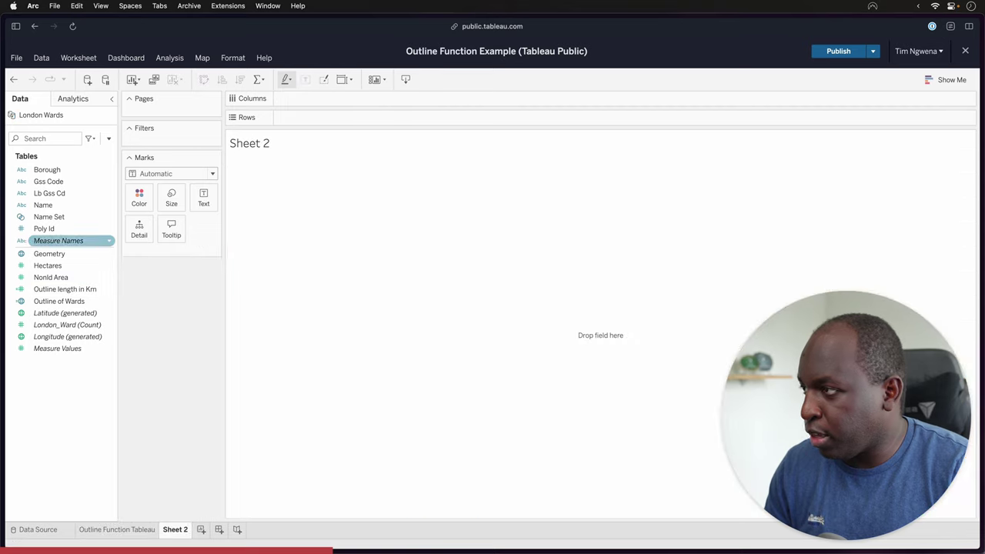
pyautogui.moveTo(43, 205); pyautogui.dragTo(340, 117)
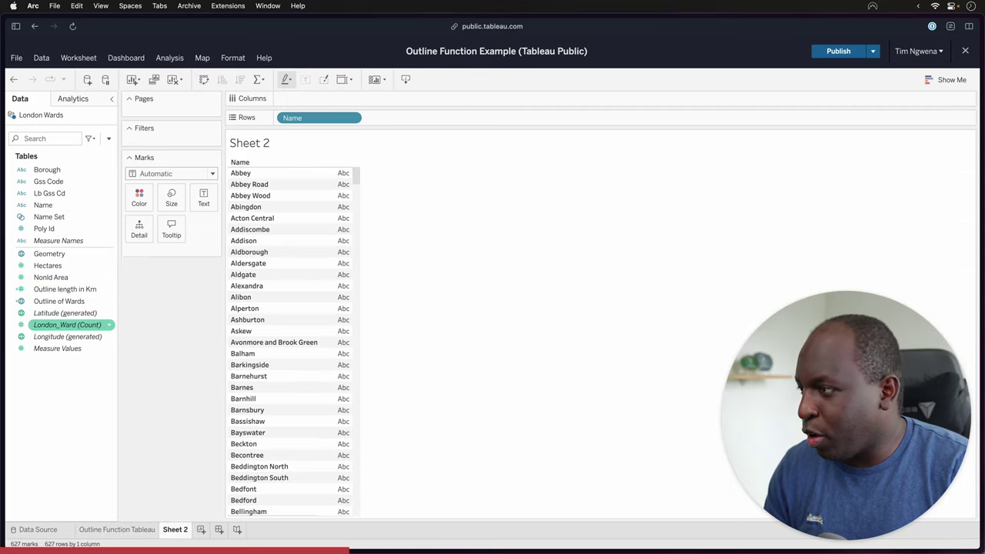
pyautogui.moveTo(69, 288); pyautogui.dragTo(318, 98)
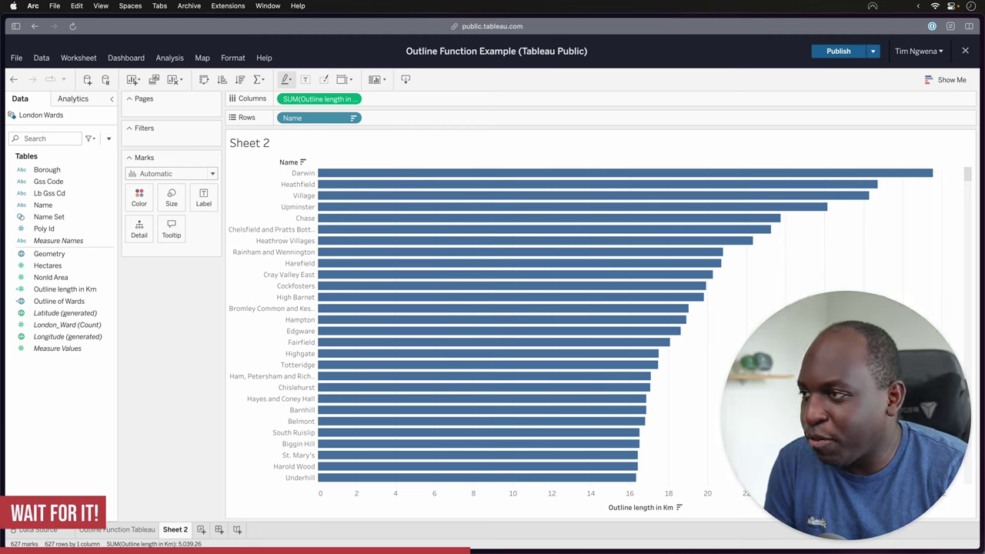
# Highlight the Village bar and add Poly Id to Rows beside Name.
pyautogui.click(304, 195)
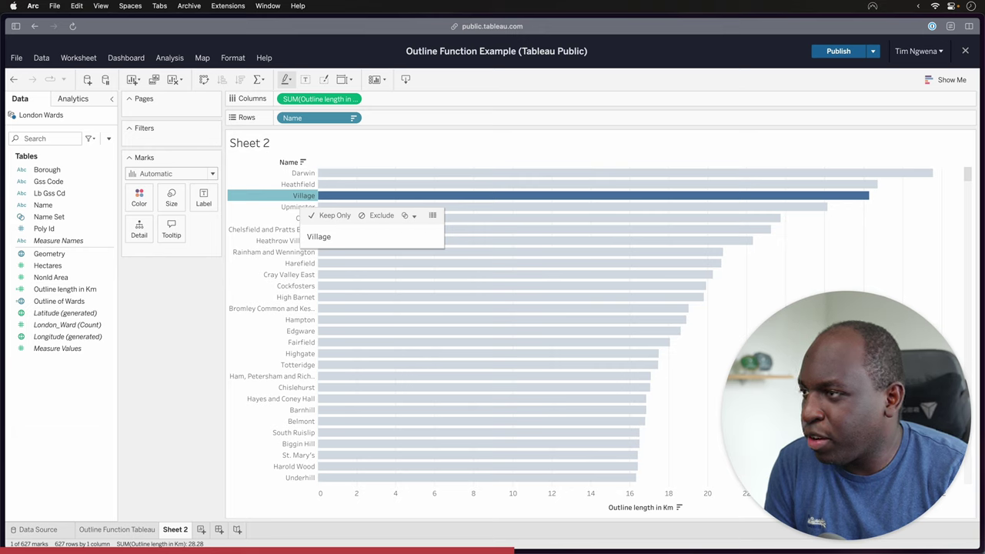
pyautogui.moveTo(44, 228); pyautogui.dragTo(385, 118)
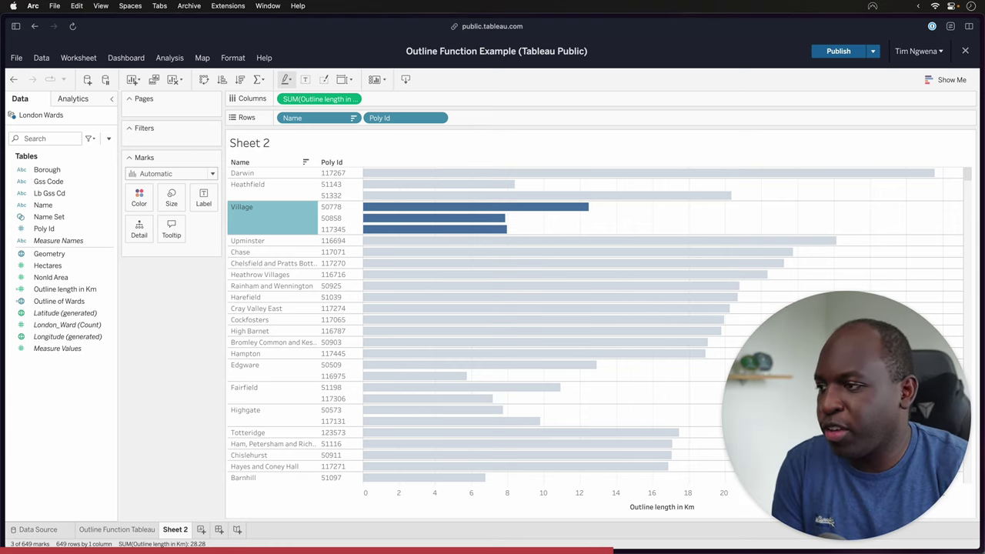
pyautogui.scroll(-5, 500, 388)
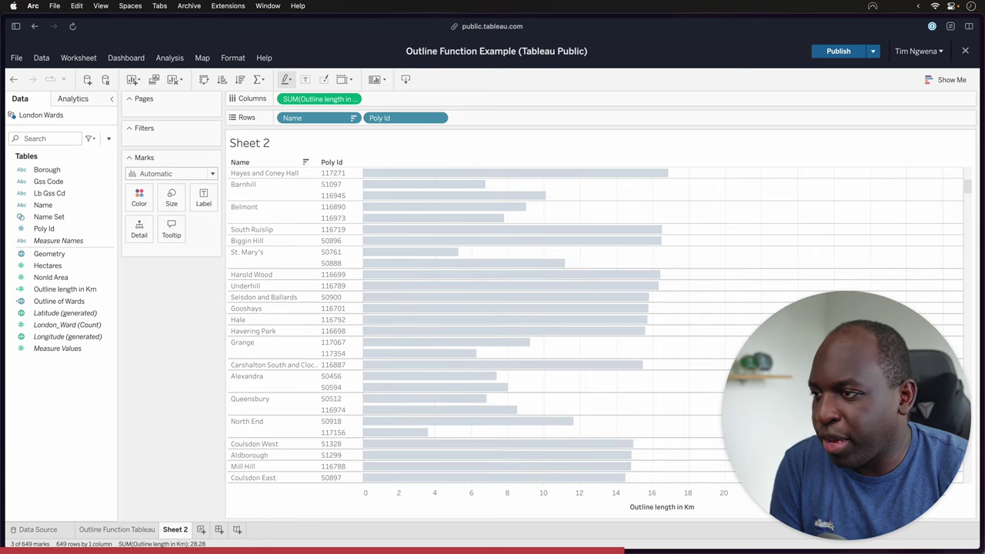
pyautogui.scroll(3, 500, 323)
pyautogui.scroll(2, 500, 323)
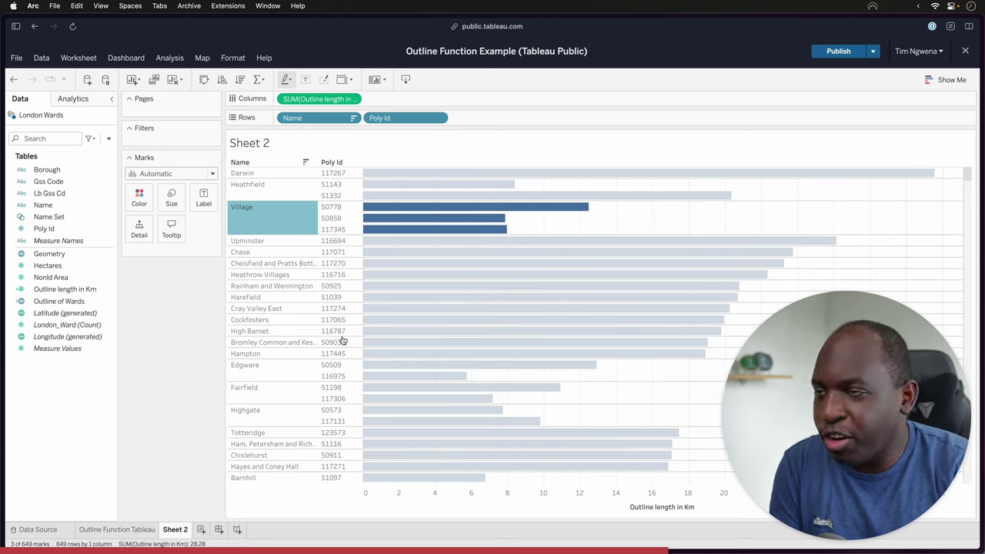
pyautogui.click(587, 222)
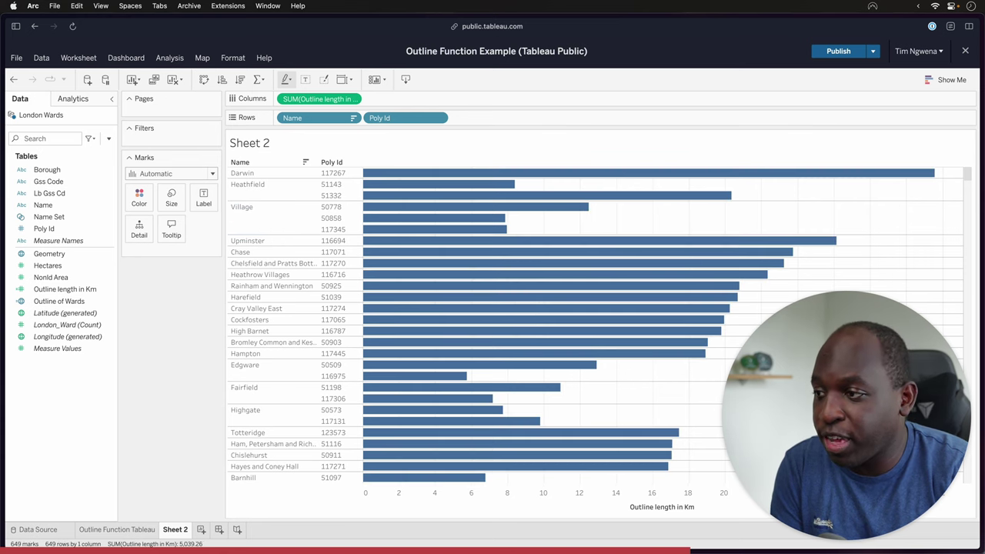
pyautogui.scroll(-10, 299, 415)
pyautogui.scroll(-10, 298, 416)
pyautogui.scroll(-15, 299, 416)
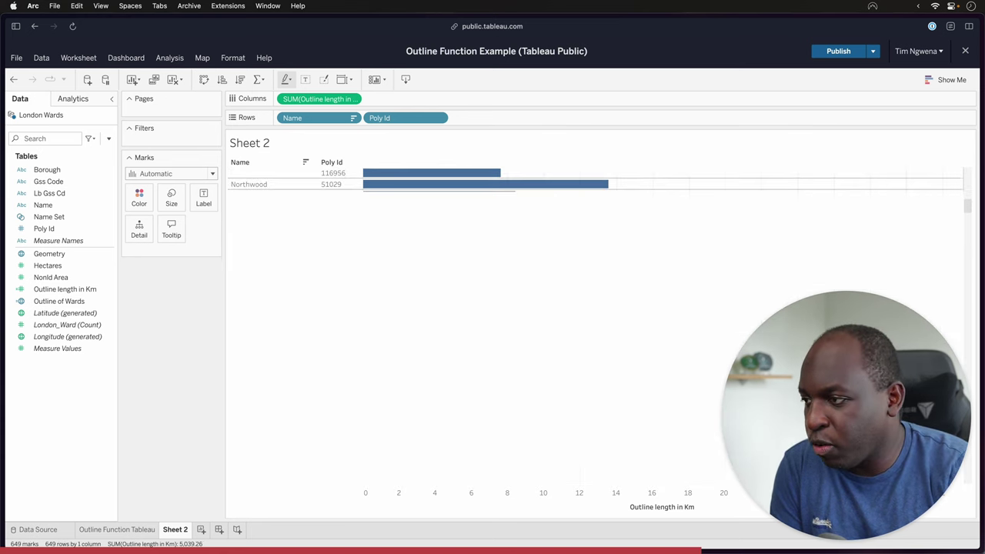
pyautogui.scroll(10, 301, 414)
pyautogui.scroll(5, 300, 414)
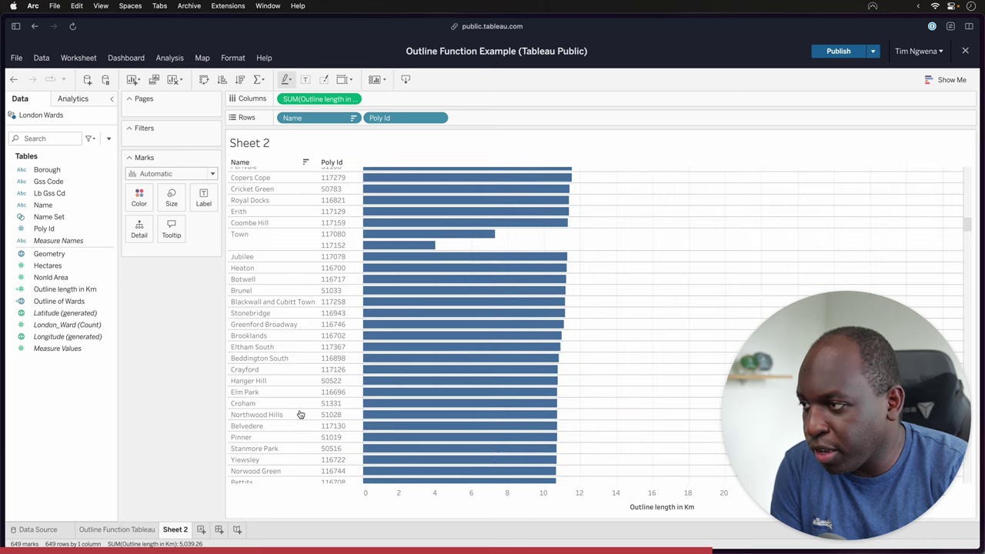